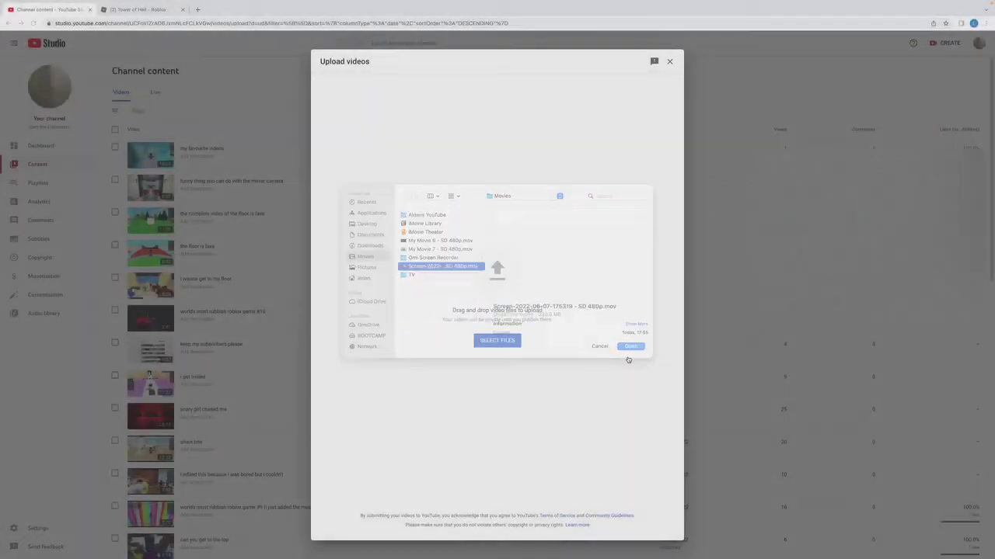
pyautogui.click(629, 347)
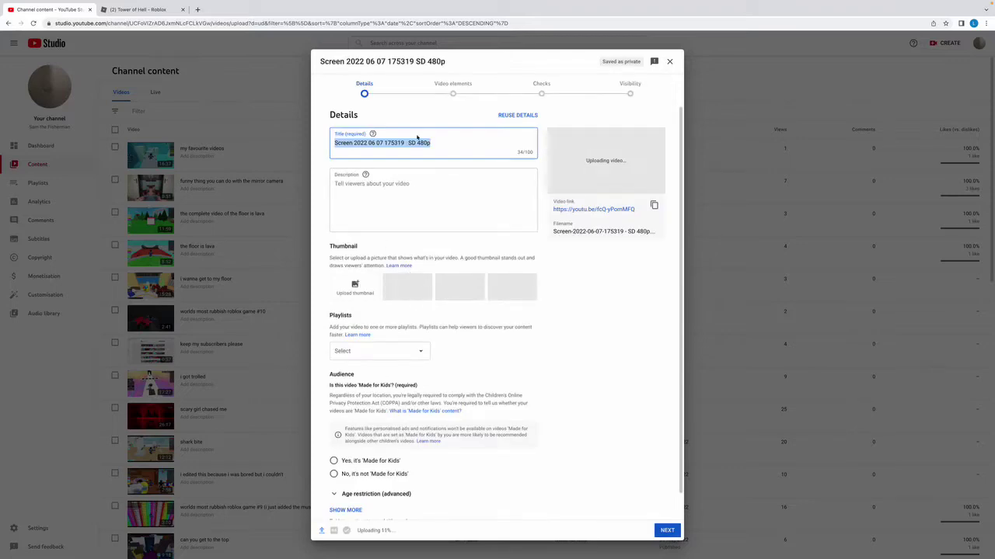
# Clear the default file-name title and enter 'i could not win this STUPID game', recapitalising 'STUPID'
pyautogui.press('BackSpace')
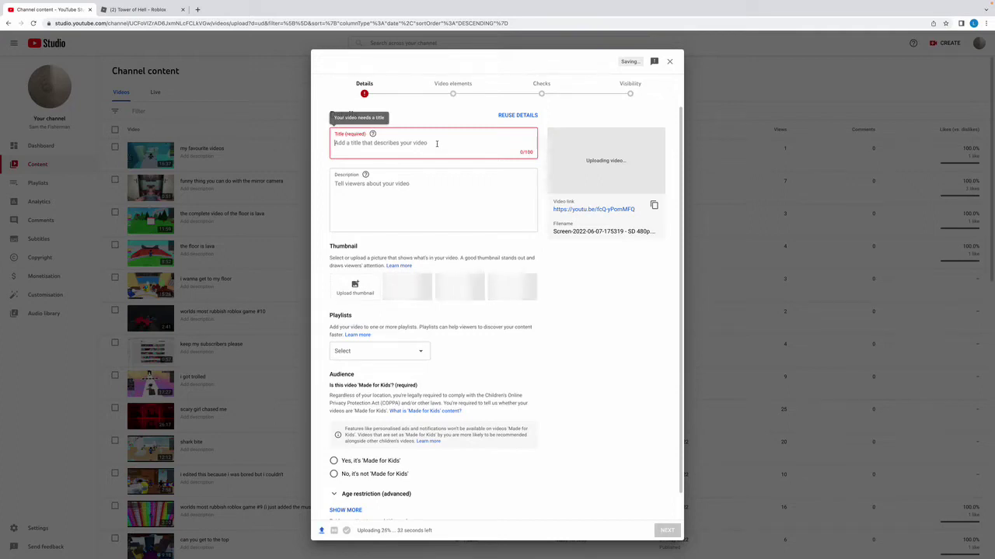
pyautogui.click(356, 136)
pyautogui.click(354, 464)
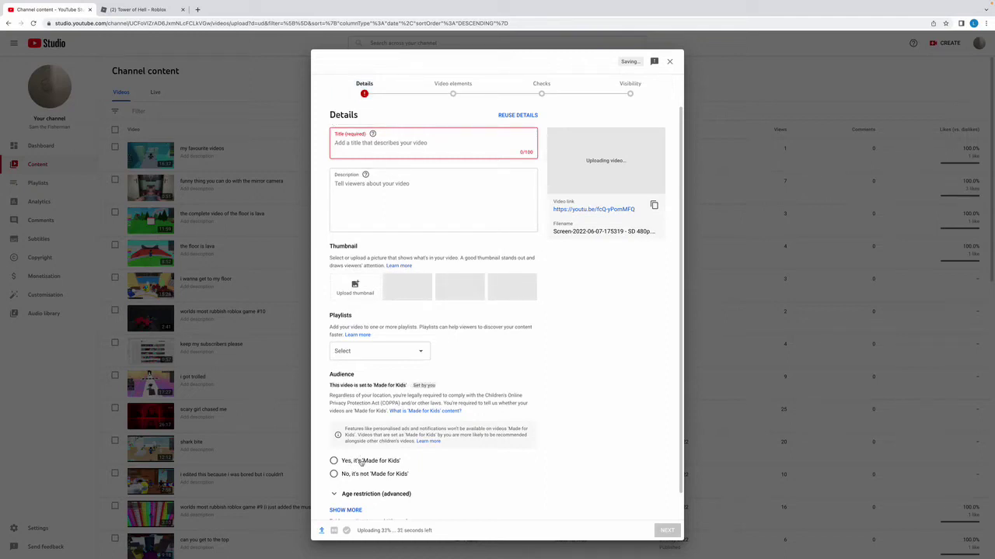
pyautogui.click(369, 142)
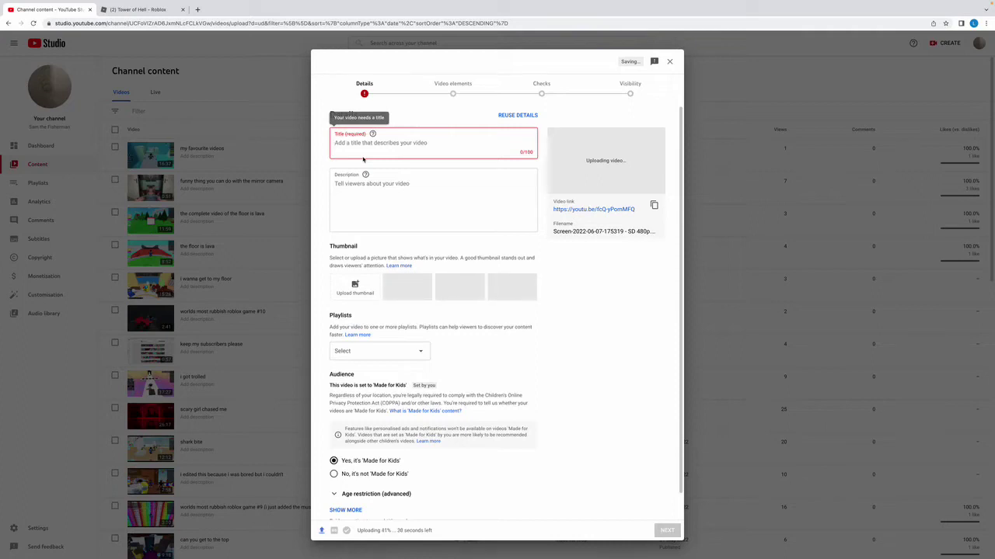
pyautogui.write('i')
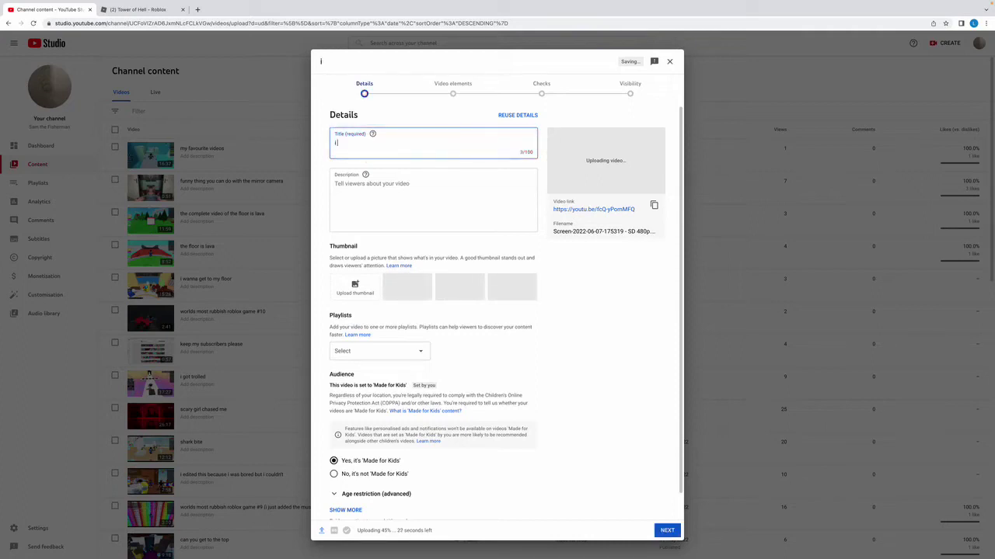
pyautogui.write(' could ')
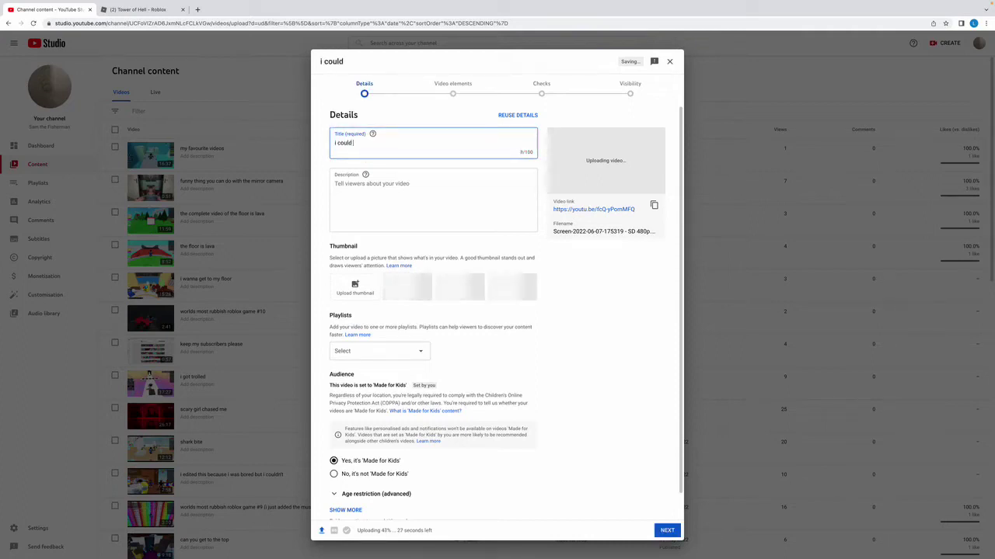
pyautogui.write('not win')
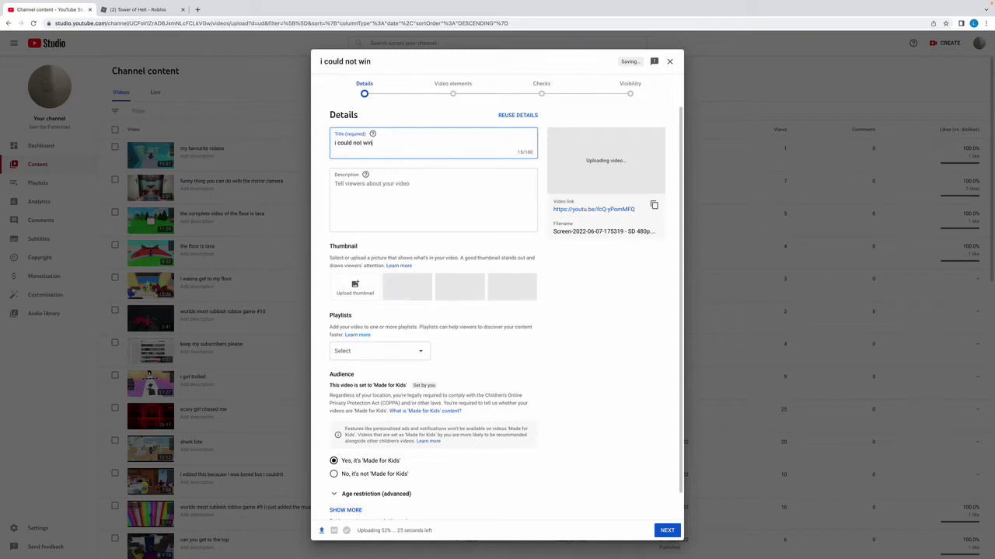
pyautogui.write(' this stupid GAM')
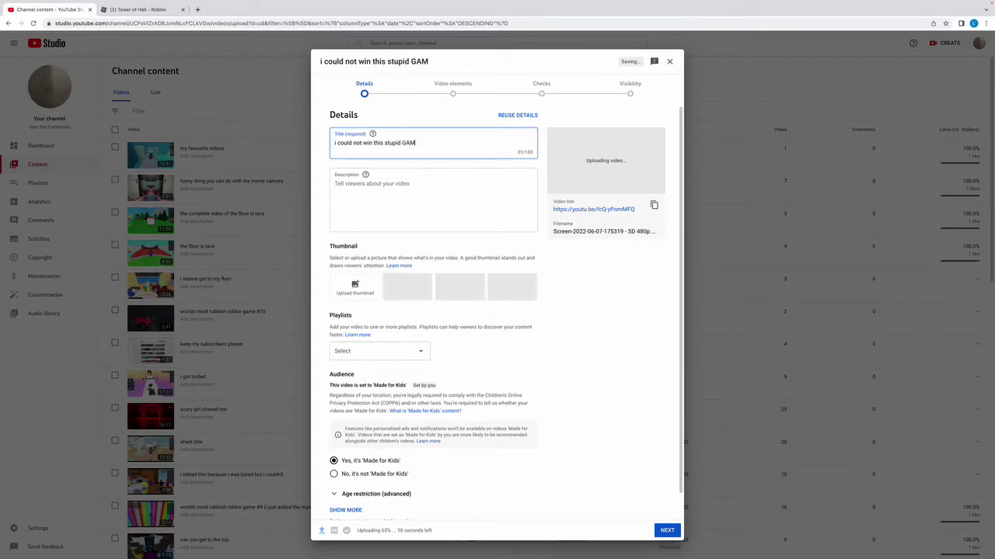
pyautogui.click(401, 143)
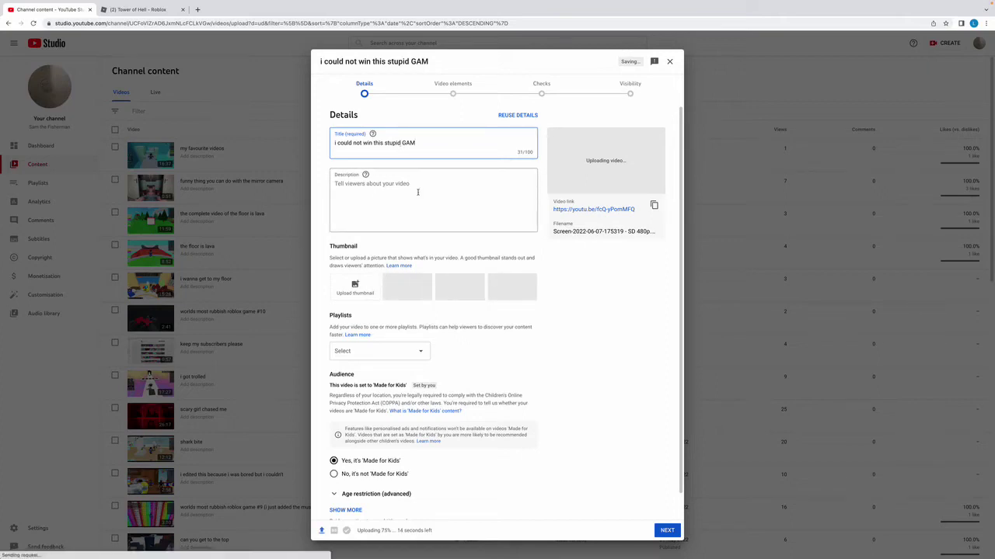
pyautogui.press('BackSpace')
pyautogui.press('BackSpace')
pyautogui.press('BackSpace')
pyautogui.press('BackSpace')
pyautogui.press('BackSpace')
pyautogui.press('BackSpace')
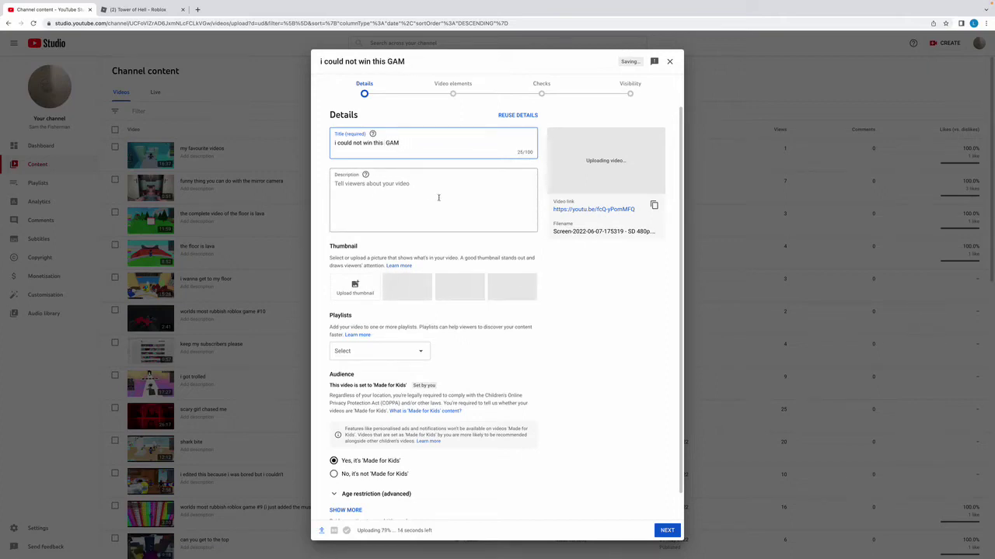
pyautogui.press('BackSpace')
pyautogui.press('BackSpace')
pyautogui.press('BackSpace')
pyautogui.press('BackSpace')
pyautogui.press('BackSpace')
pyautogui.write('STUPI')
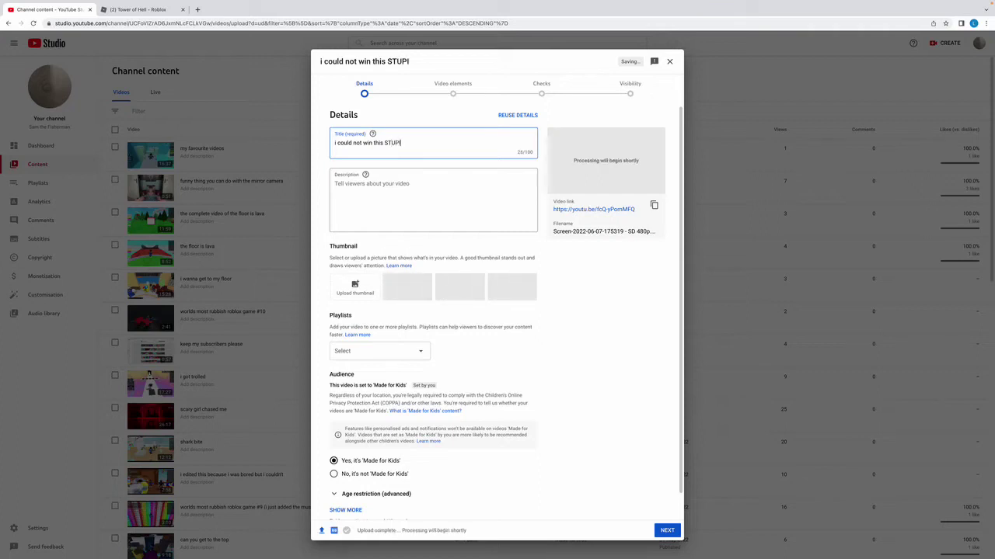
pyautogui.write('D game')
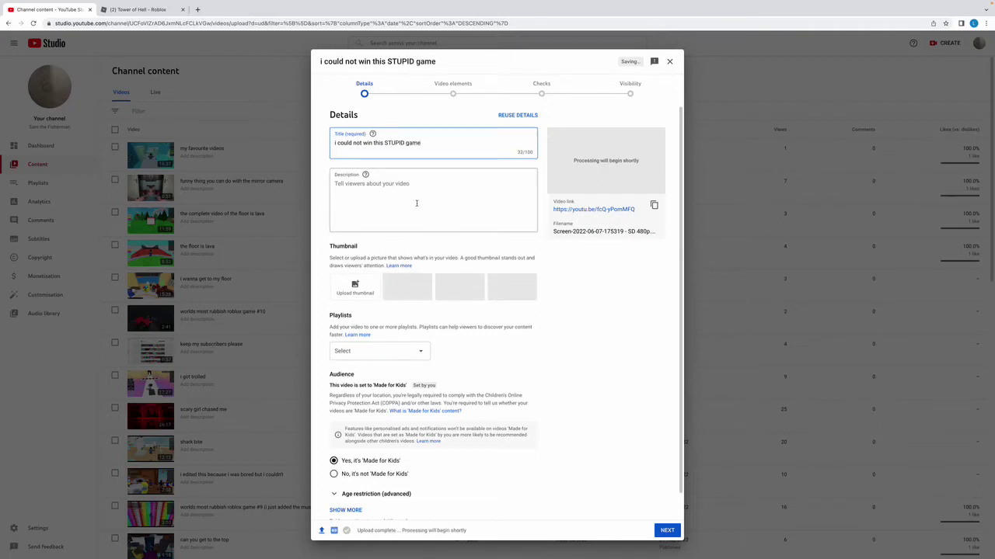
# Skip to Visibility, set the video to Public, publish it and dismiss the processing notice
pyautogui.click(452, 87)
pyautogui.click(550, 100)
pyautogui.click(629, 94)
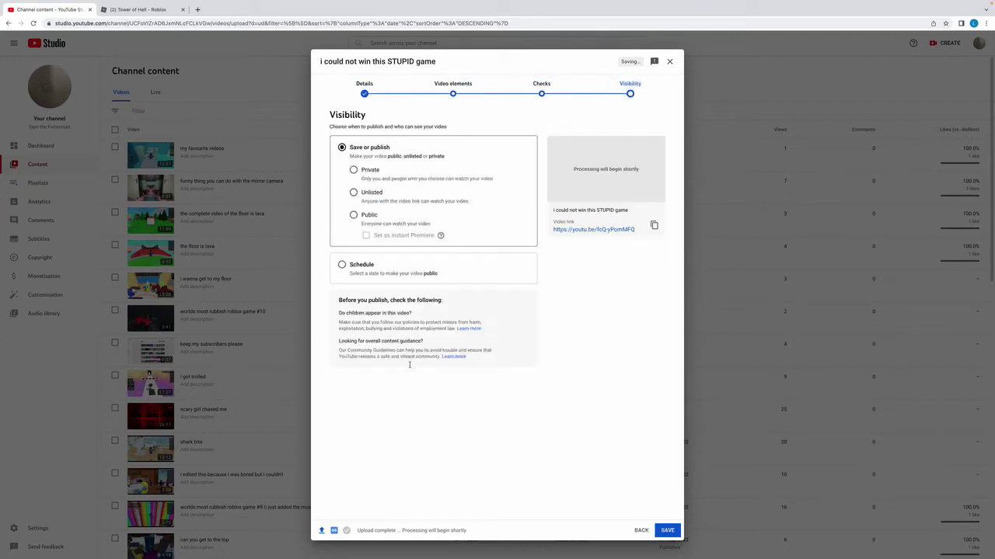
pyautogui.click(354, 216)
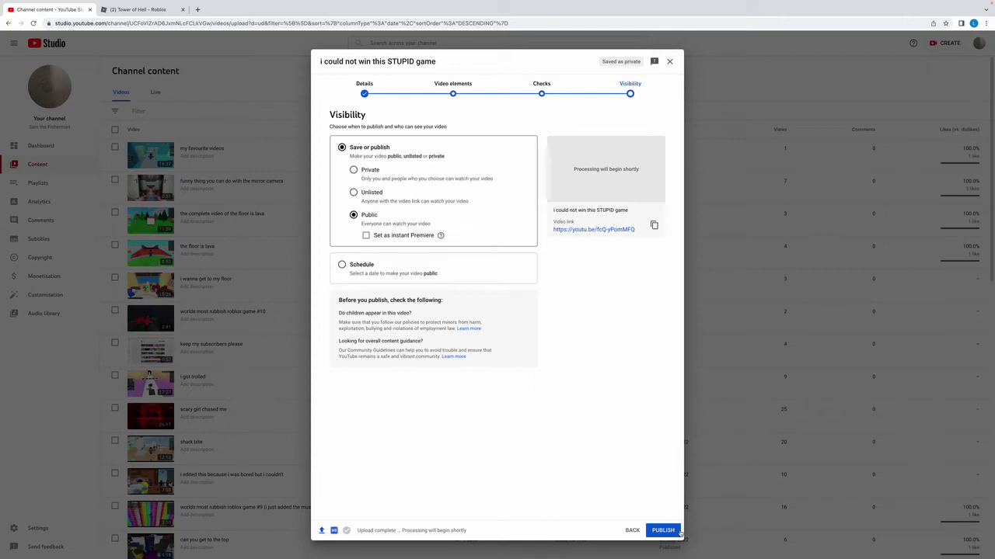
pyautogui.click(660, 534)
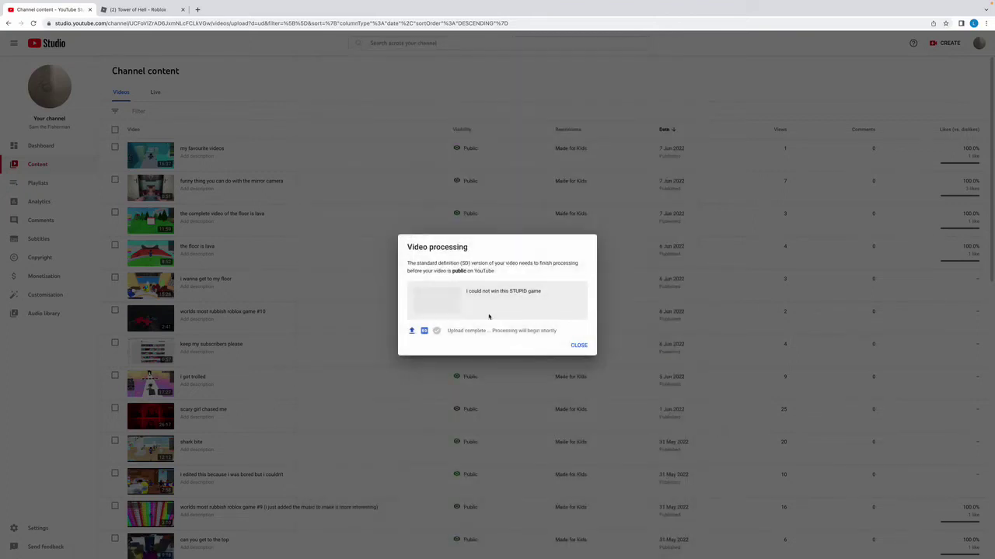
pyautogui.click(579, 345)
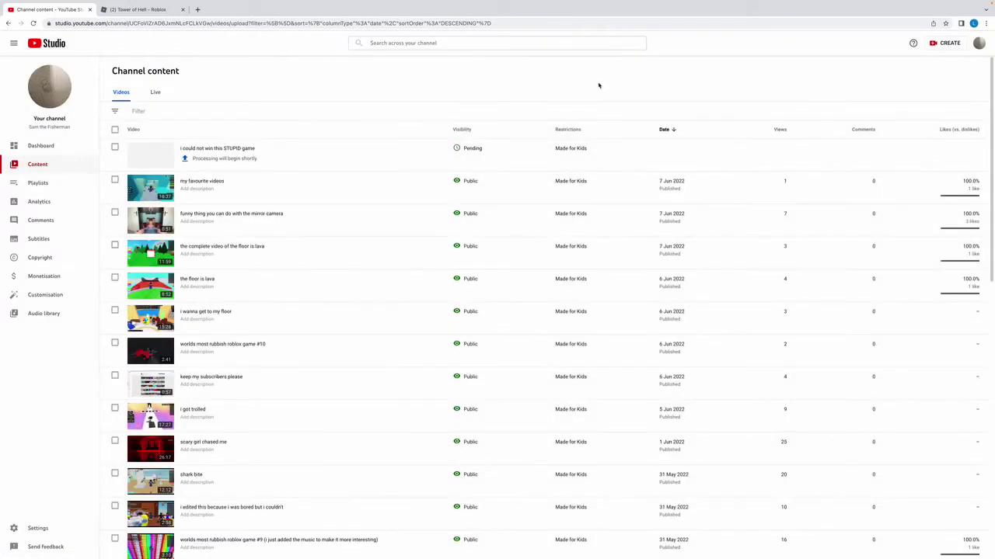
pyautogui.moveTo(878, 3)
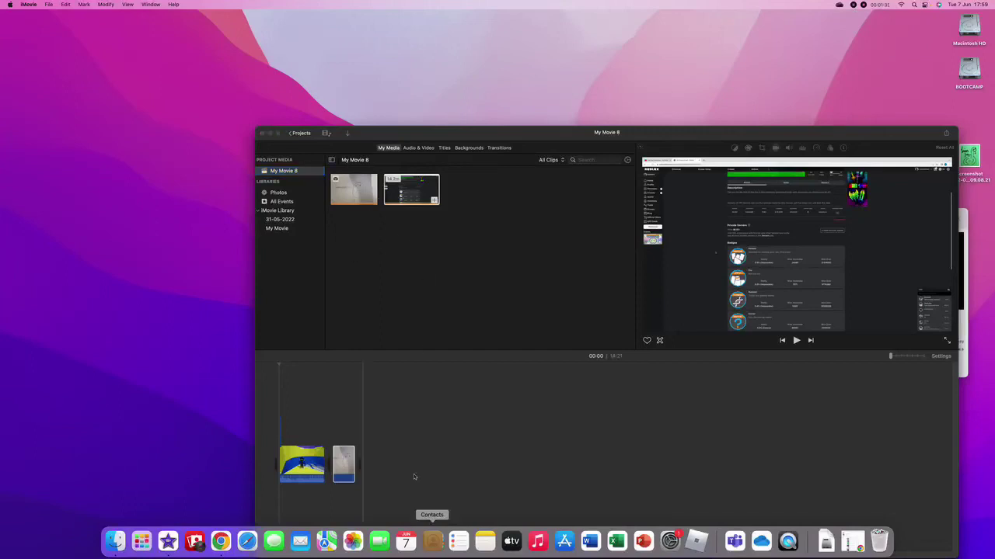
# Play the game clip in the My Movie 8 timeline, stop it, then resume from a later point
pyautogui.click(396, 394)
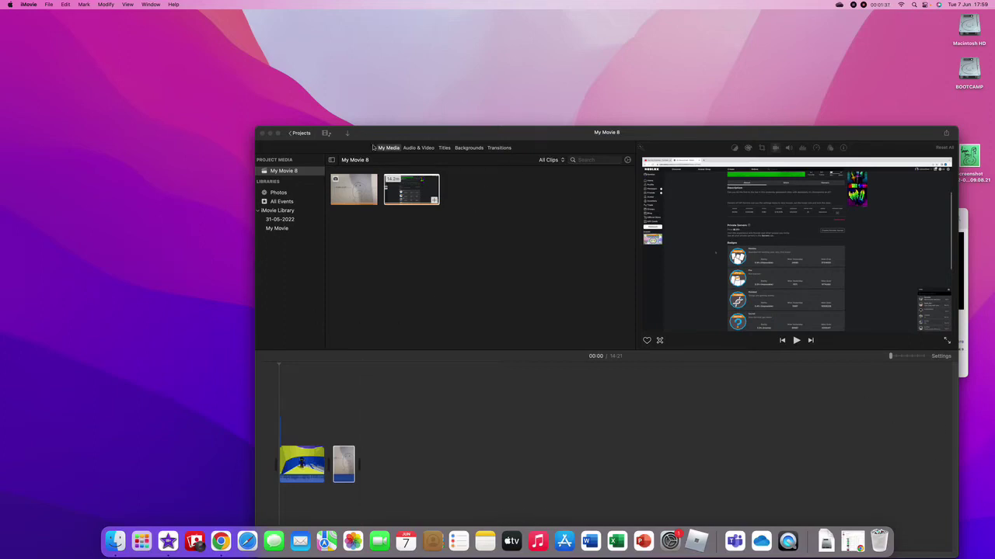
pyautogui.click(318, 463)
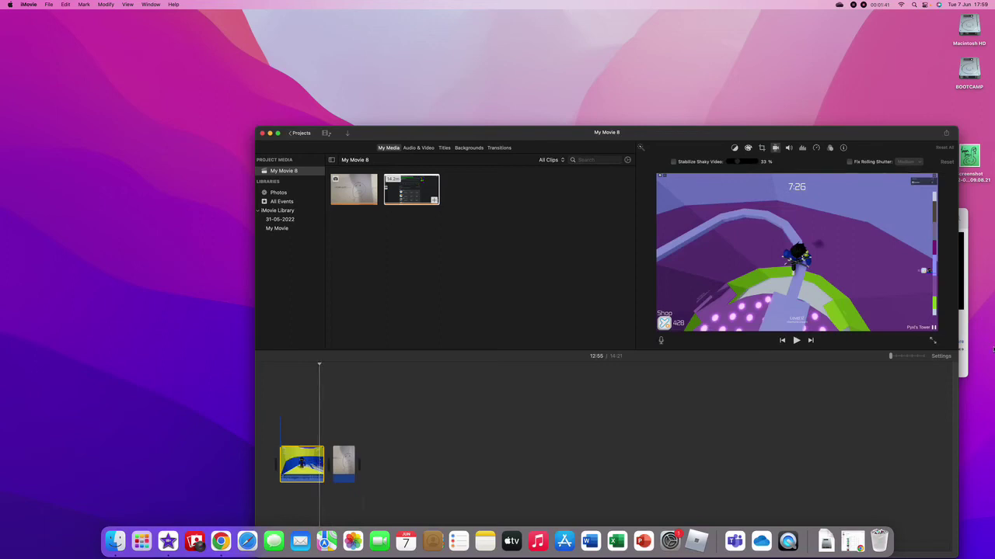
pyautogui.click(796, 339)
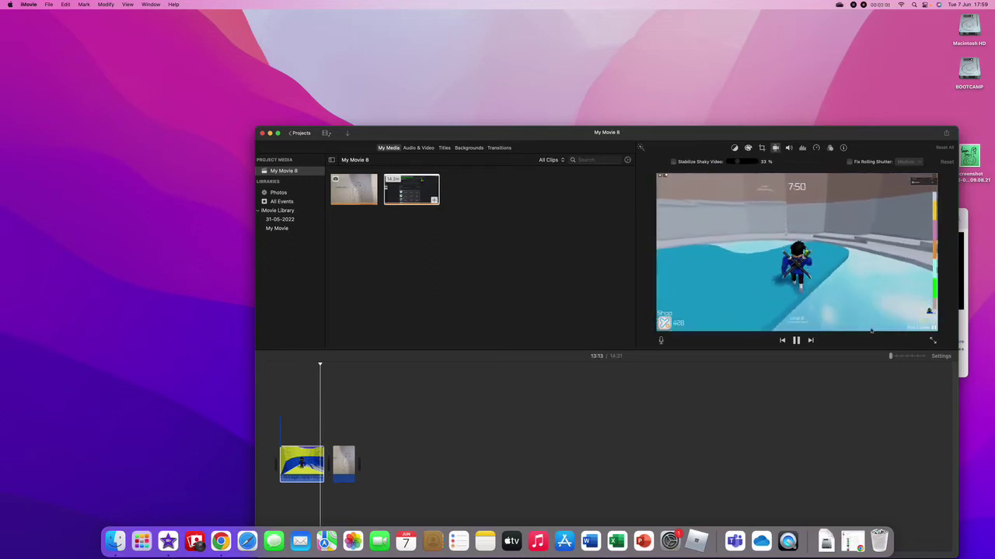
pyautogui.press('space')
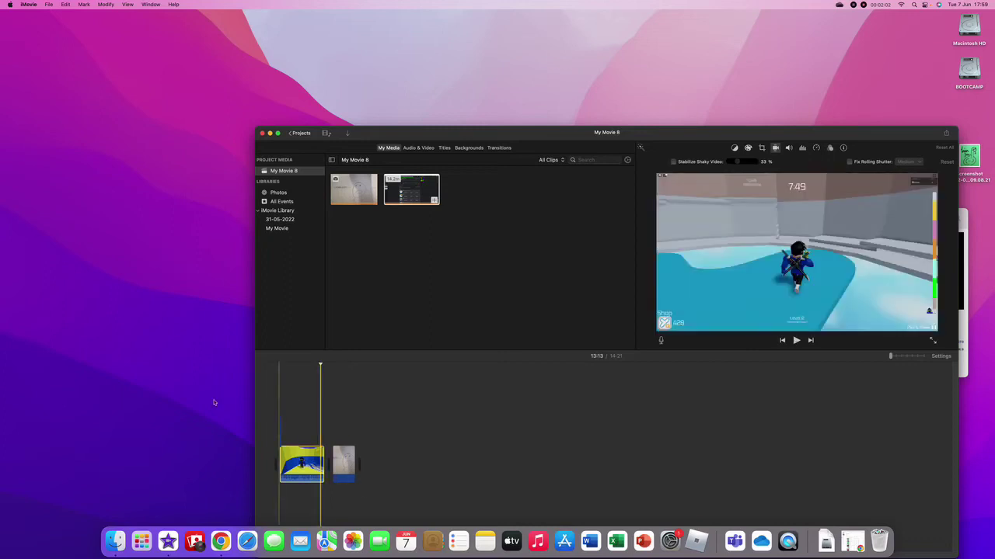
pyautogui.click(322, 416)
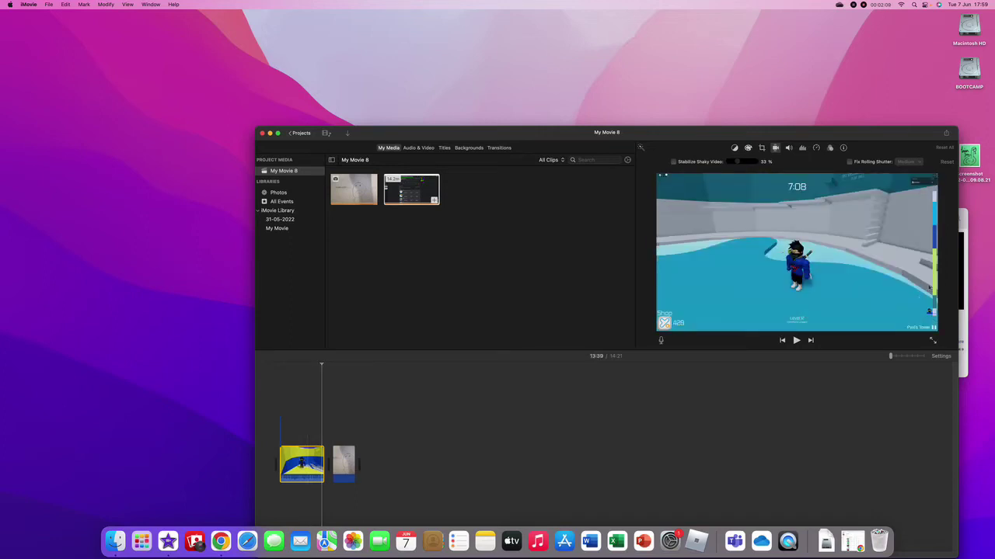
pyautogui.click(795, 340)
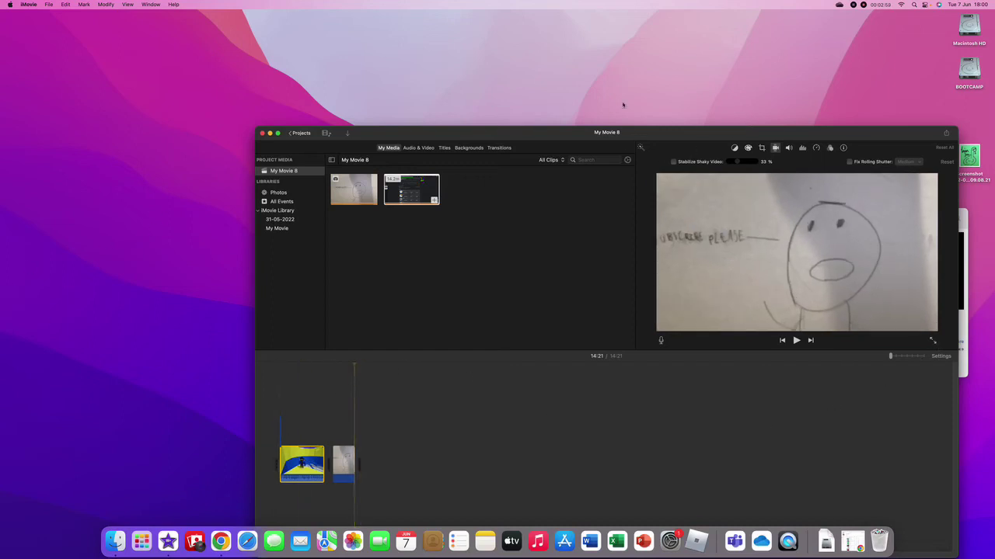
# Move iMovie aside, bring Studio back full screen, and end on the channel's Videos page
pyautogui.moveTo(564, 135); pyautogui.dragTo(176, 67)
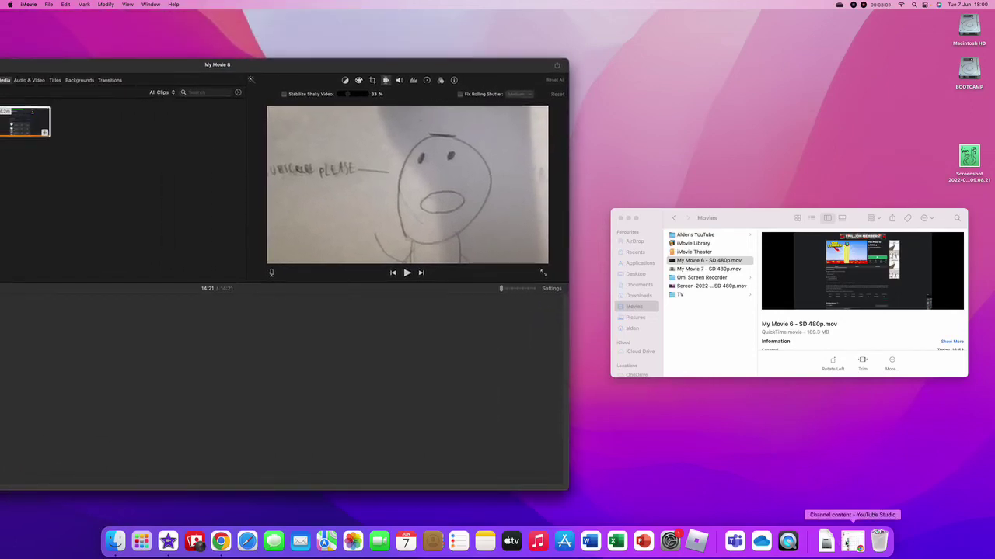
pyautogui.click(852, 541)
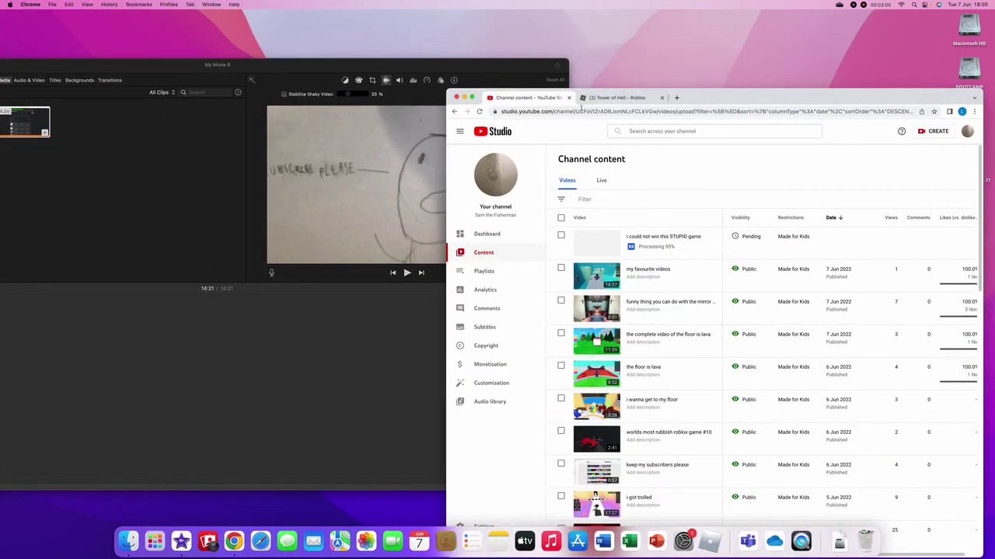
pyautogui.click(472, 98)
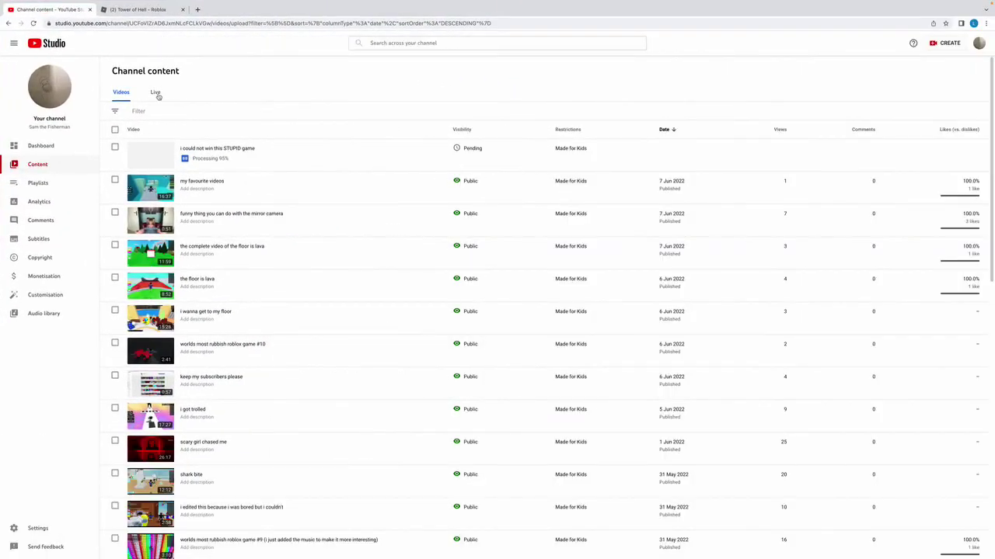
pyautogui.click(6, 24)
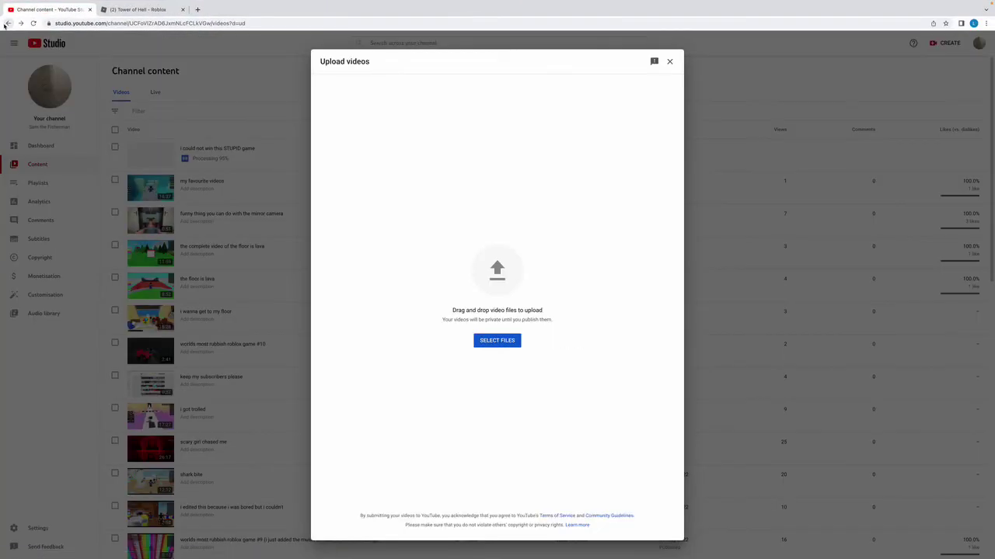
pyautogui.click(7, 23)
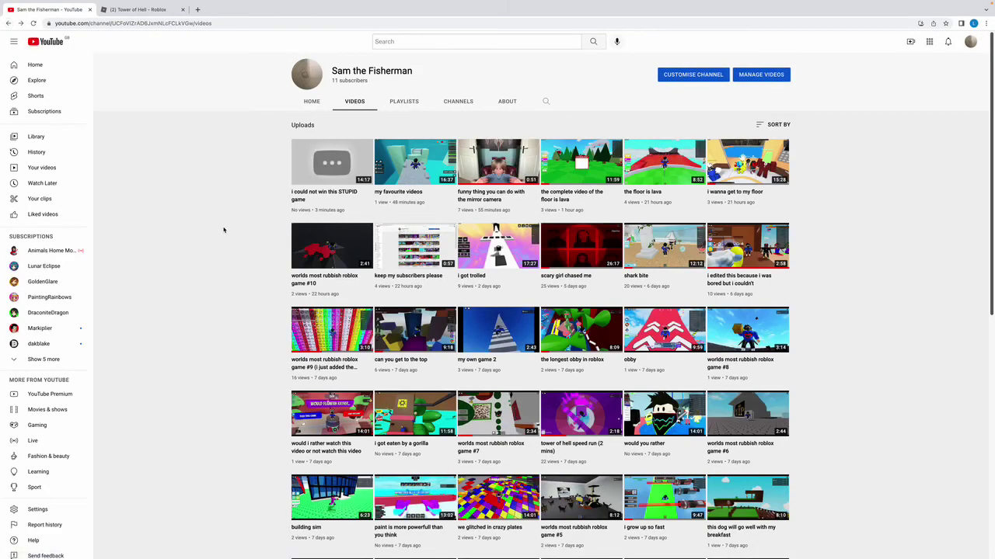
pyautogui.scroll(-1, 224, 230)
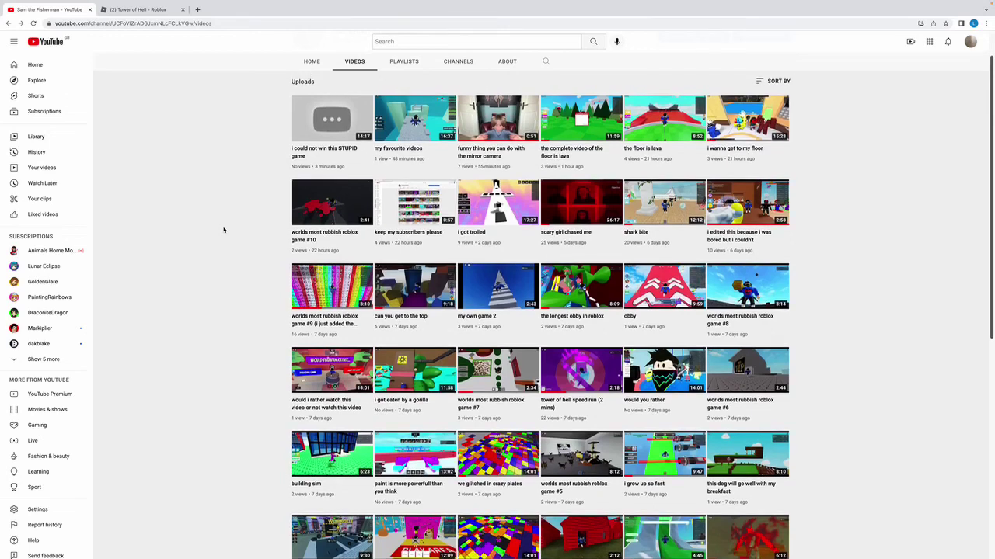
pyautogui.moveTo(404, 132)
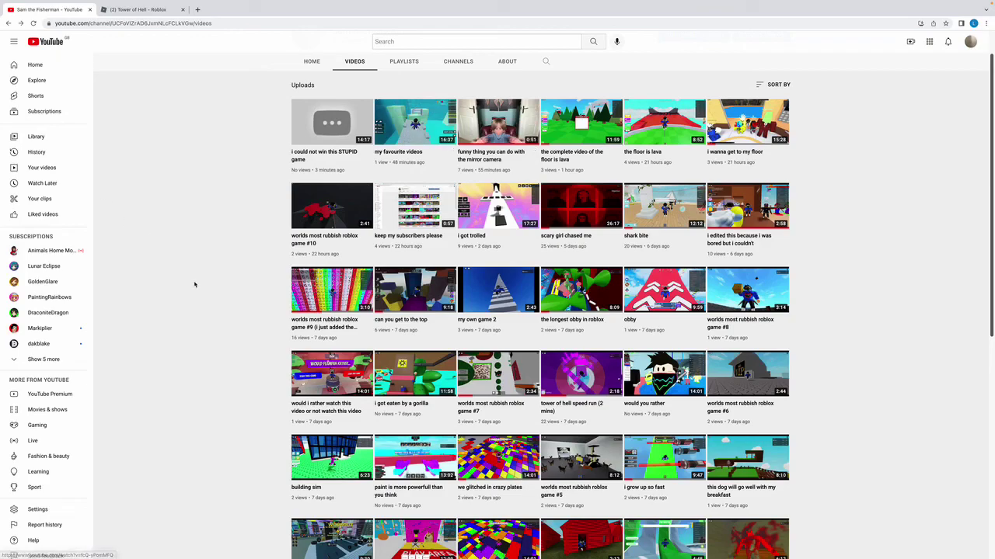
pyautogui.scroll(-4, 233, 324)
pyautogui.scroll(4, 235, 279)
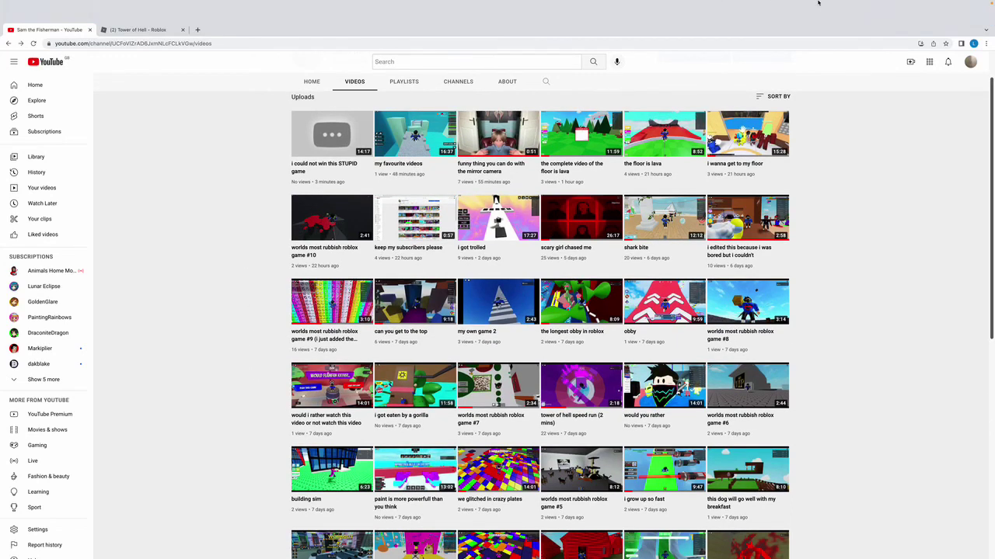
pyautogui.moveTo(865, 6)
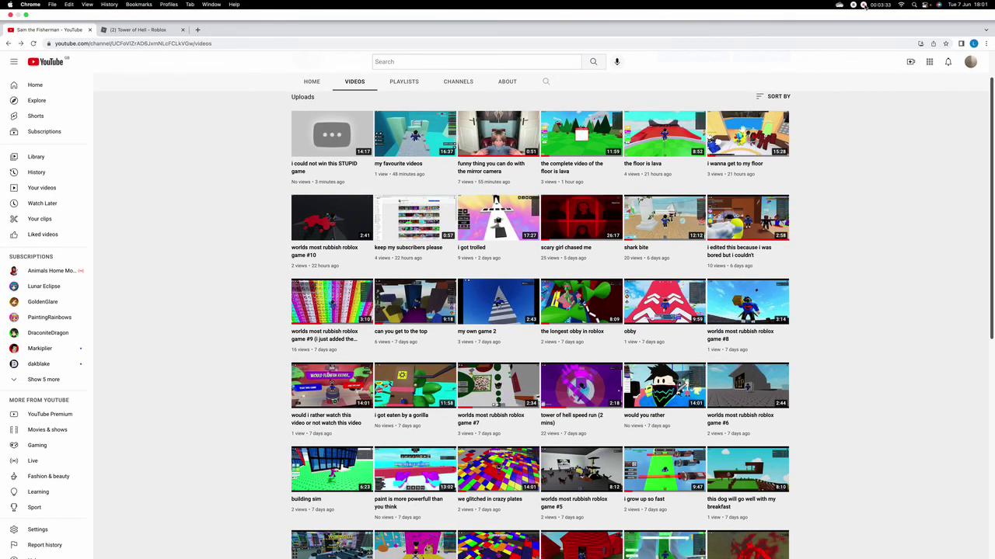